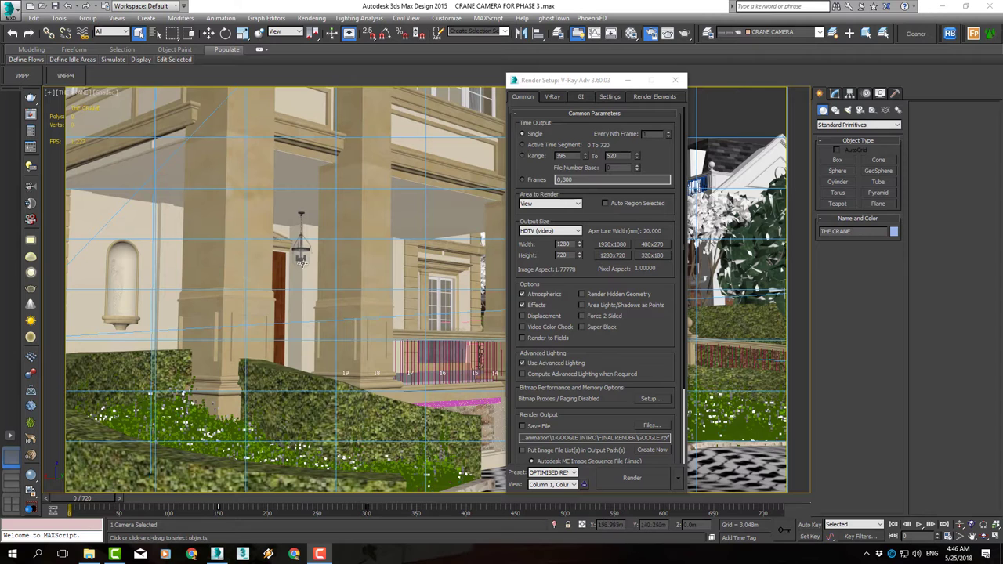
# - Apply the ArchViz exterior preset in V-Ray Quick Settings (BF + BF GI, AA 32%)
pyautogui.click(27, 152)
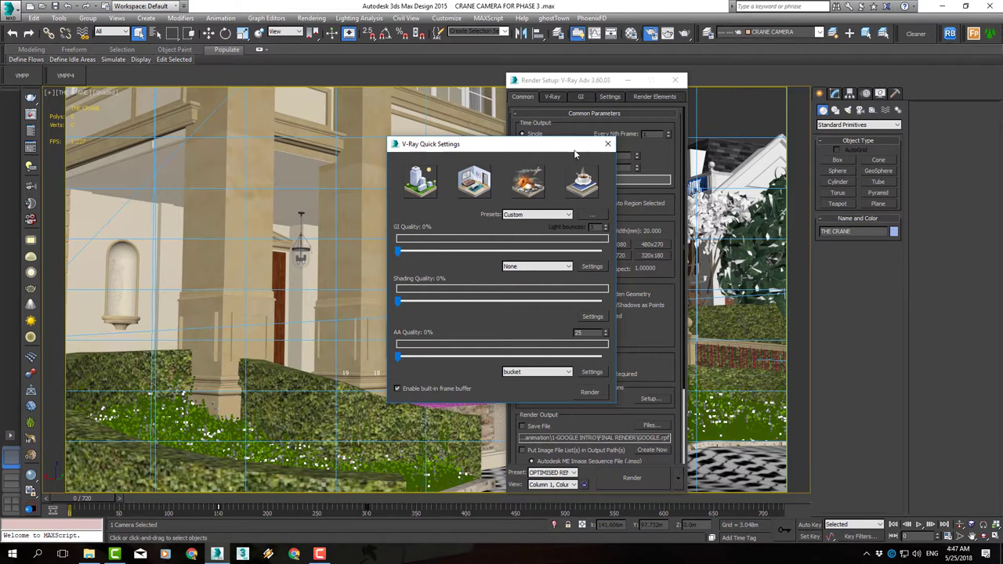
pyautogui.moveTo(557, 154); pyautogui.dragTo(379, 154)
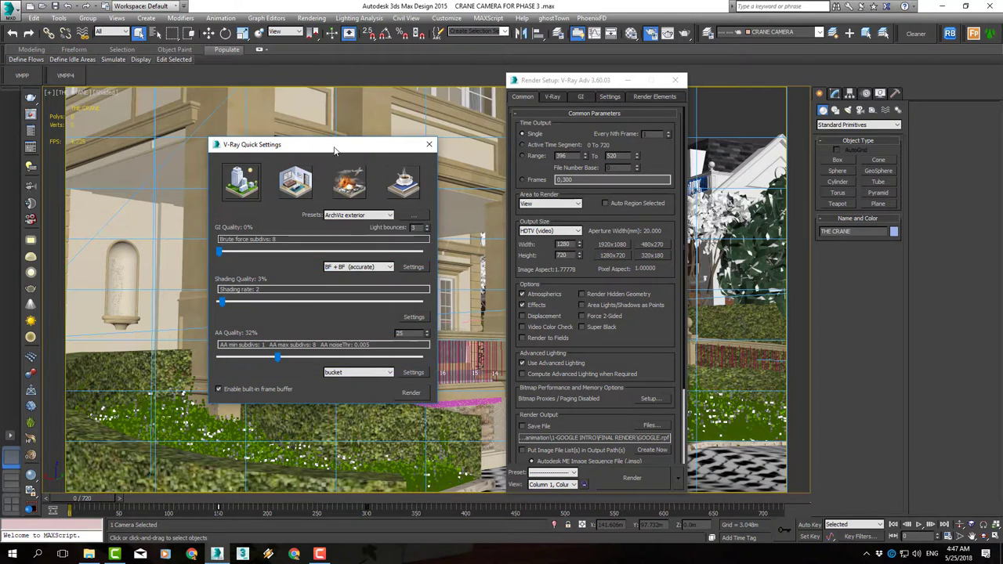
pyautogui.click(243, 188)
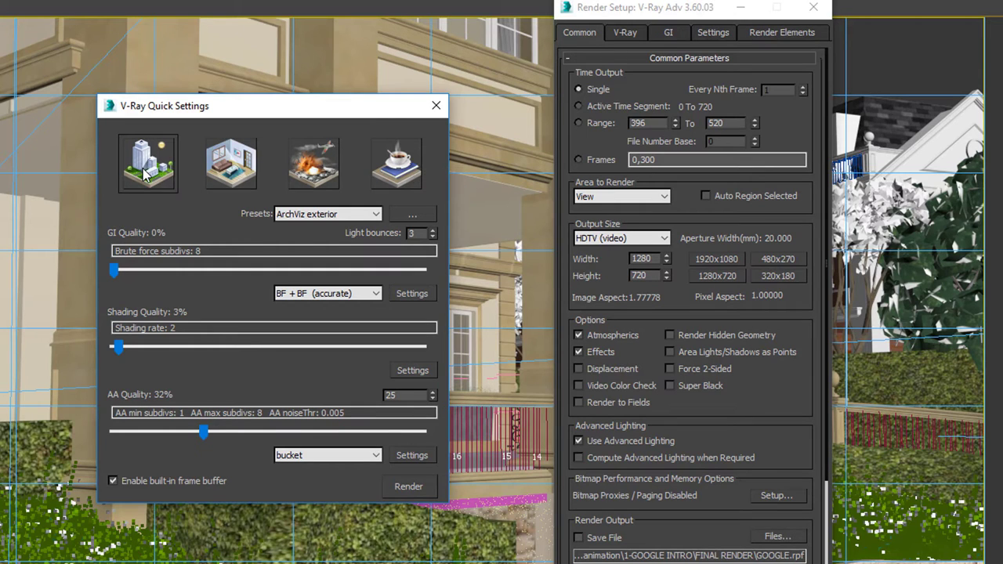
# - Switch GI to IM + LC (fast) at 28% quality
pyautogui.click(324, 294)
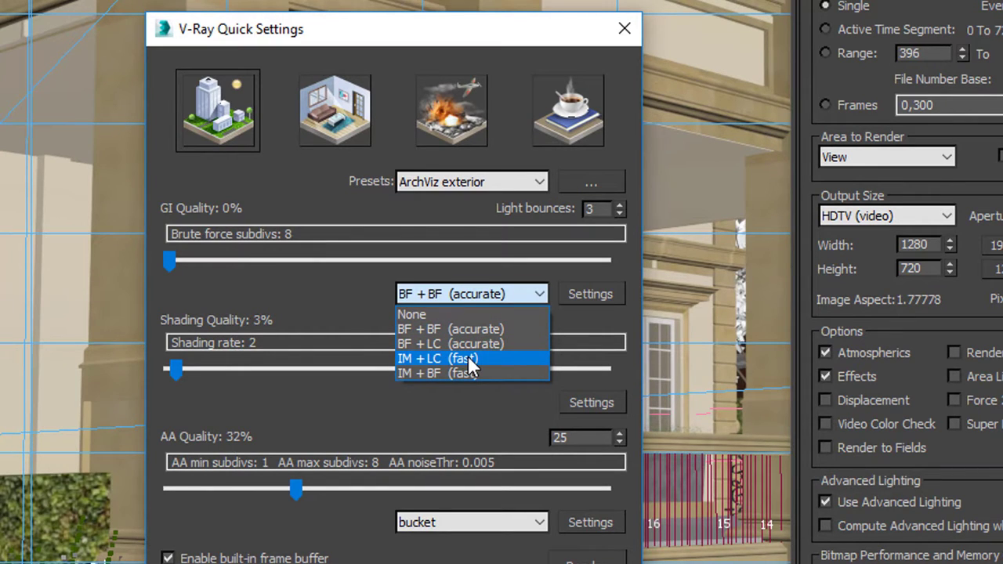
pyautogui.click(468, 359)
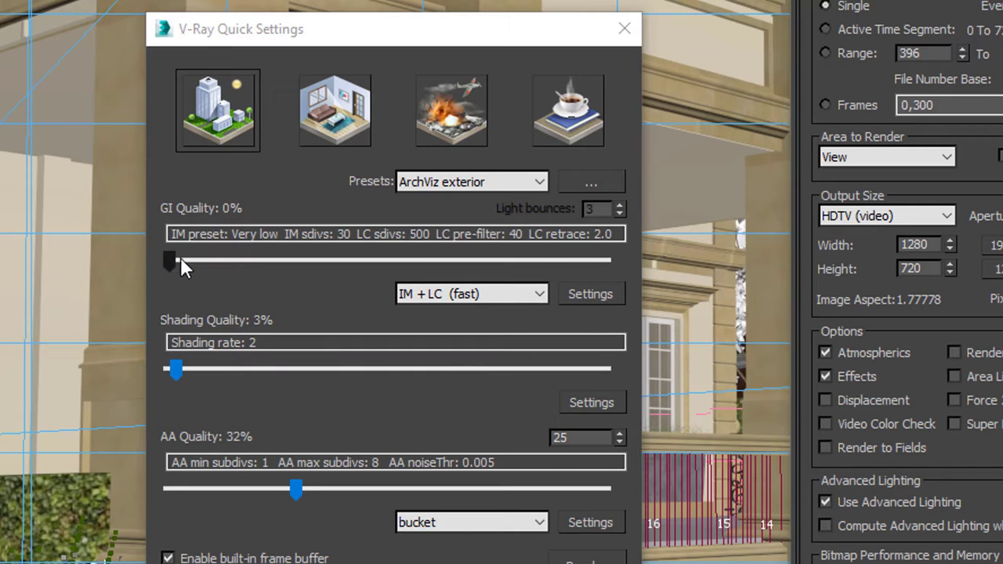
pyautogui.moveTo(188, 259); pyautogui.dragTo(265, 257)
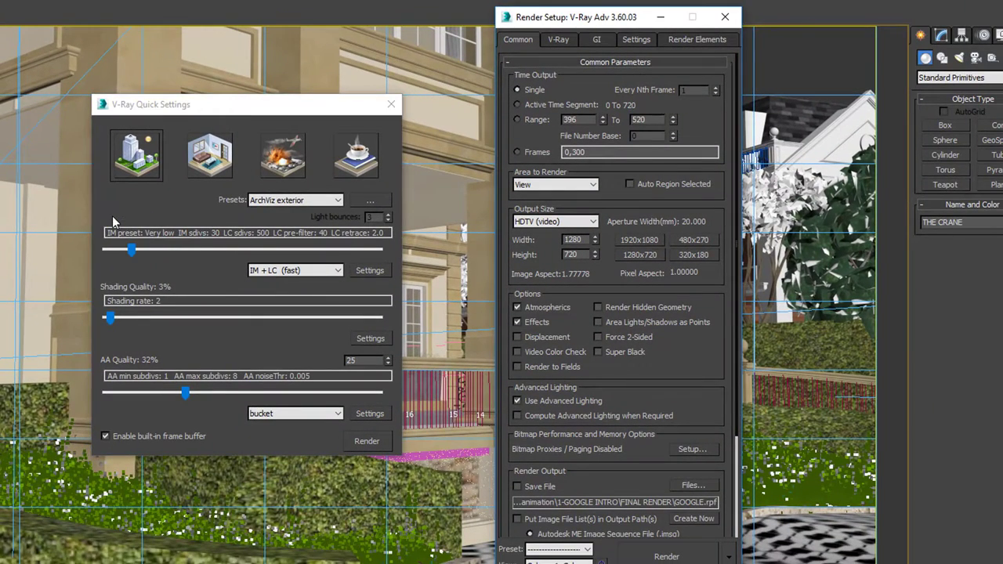
pyautogui.click(139, 250)
# - Review irradiance map and light cache settings, then set shading rate 11 and AA max subdivs 6
pyautogui.click(596, 39)
pyautogui.click(616, 216)
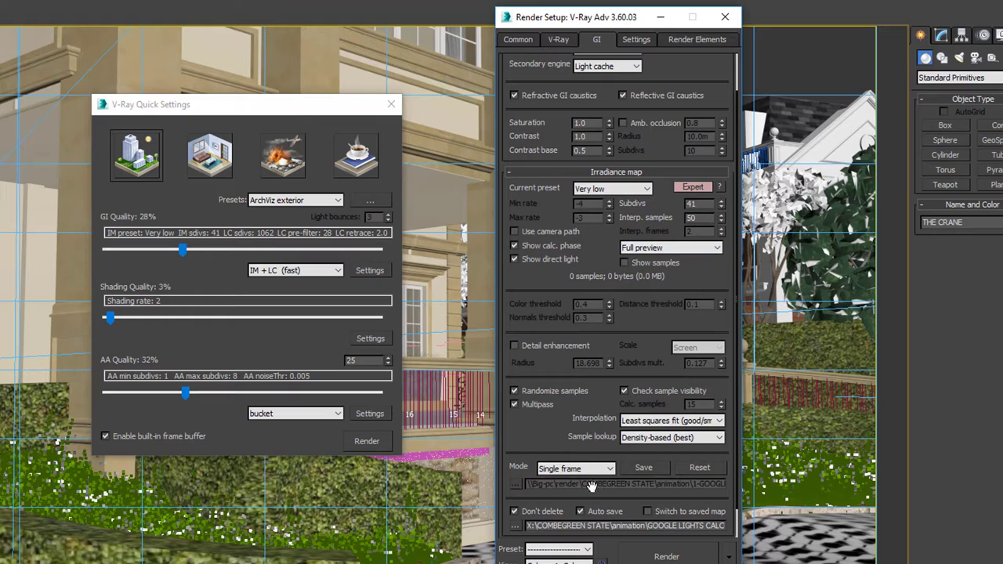
pyautogui.moveTo(533, 424); pyautogui.dragTo(536, 226)
pyautogui.click(556, 513)
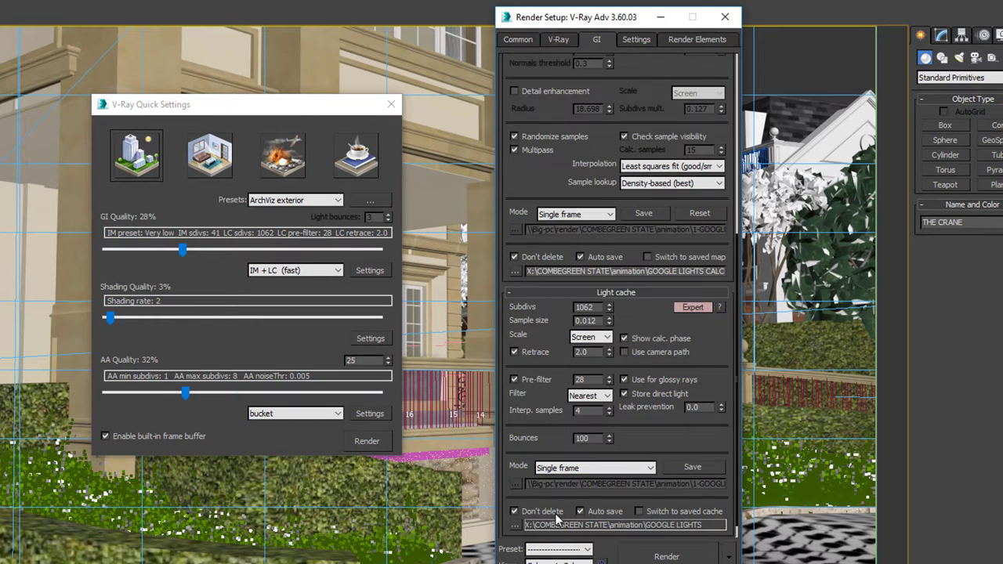
pyautogui.moveTo(110, 318); pyautogui.dragTo(151, 320)
pyautogui.moveTo(185, 393)
pyautogui.mouseDown()
pyautogui.moveTo(151, 395)
pyautogui.moveTo(166, 394)
pyautogui.mouseUp()
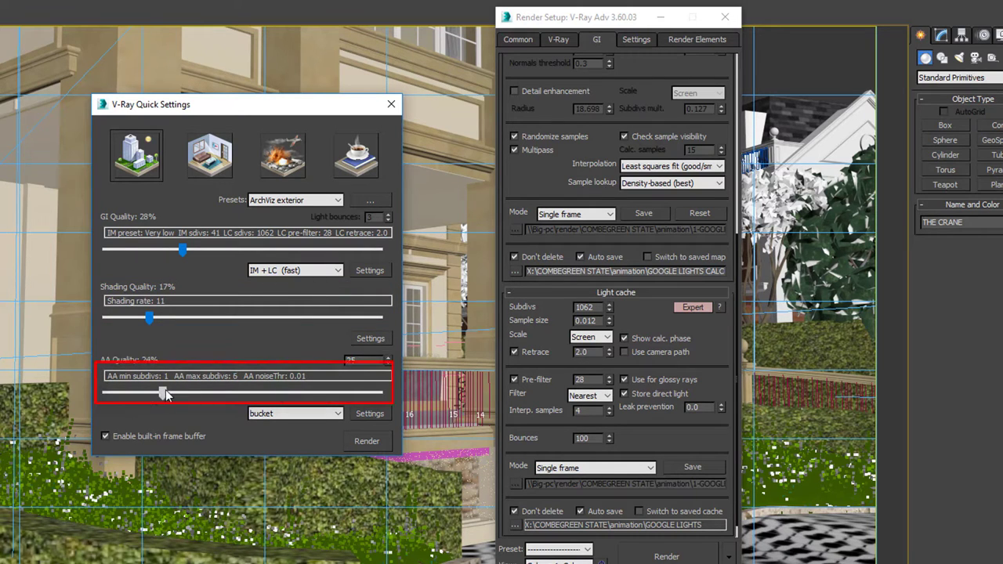
# - Render the porch from the crane camera at 1280 × 720, taking 7m 36.1s
pyautogui.click(368, 442)
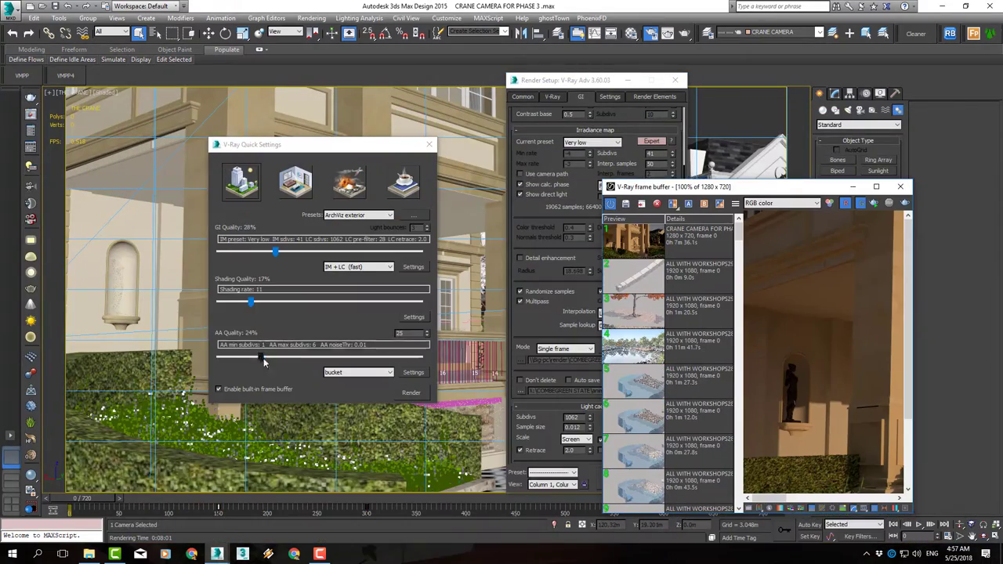
# - Drop GI to 0%, shading rate to 1 and AA to 4%, then re-render
pyautogui.moveTo(264, 362); pyautogui.dragTo(219, 359)
pyautogui.moveTo(666, 186)
pyautogui.mouseDown()
pyautogui.moveTo(474, 105)
pyautogui.moveTo(761, 106)
pyautogui.mouseUp()
pyautogui.moveTo(297, 144); pyautogui.dragTo(166, 142)
pyautogui.moveTo(144, 249); pyautogui.dragTo(89, 250)
pyautogui.moveTo(120, 301); pyautogui.dragTo(92, 307)
pyautogui.moveTo(548, 100); pyautogui.dragTo(211, 77)
pyautogui.click(281, 390)
# - Inspect the balustrade and figure, then compare the 32.0s render against the 7m 36.1s one
pyautogui.scroll(-1, 555, 298)
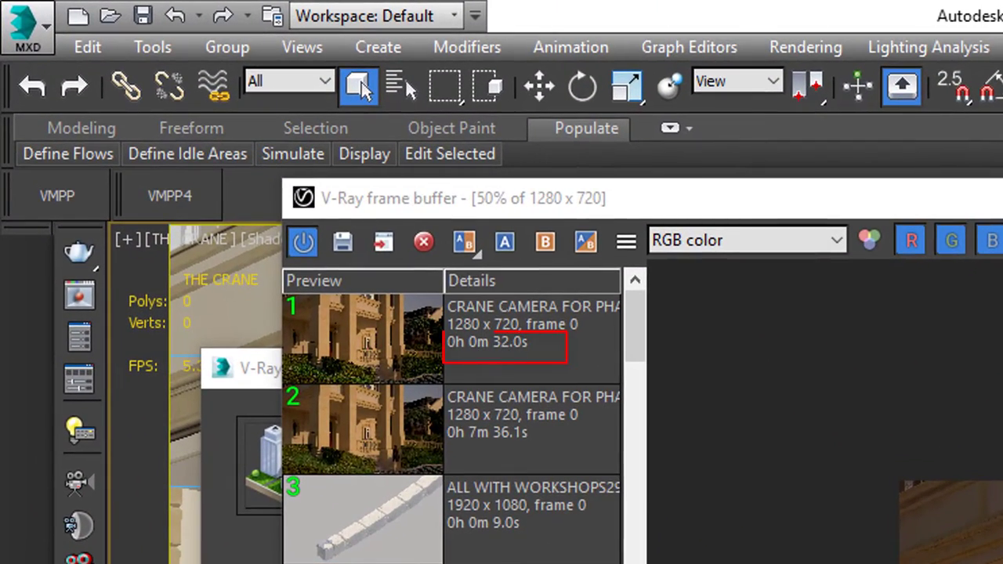
pyautogui.scroll(3, 823, 411)
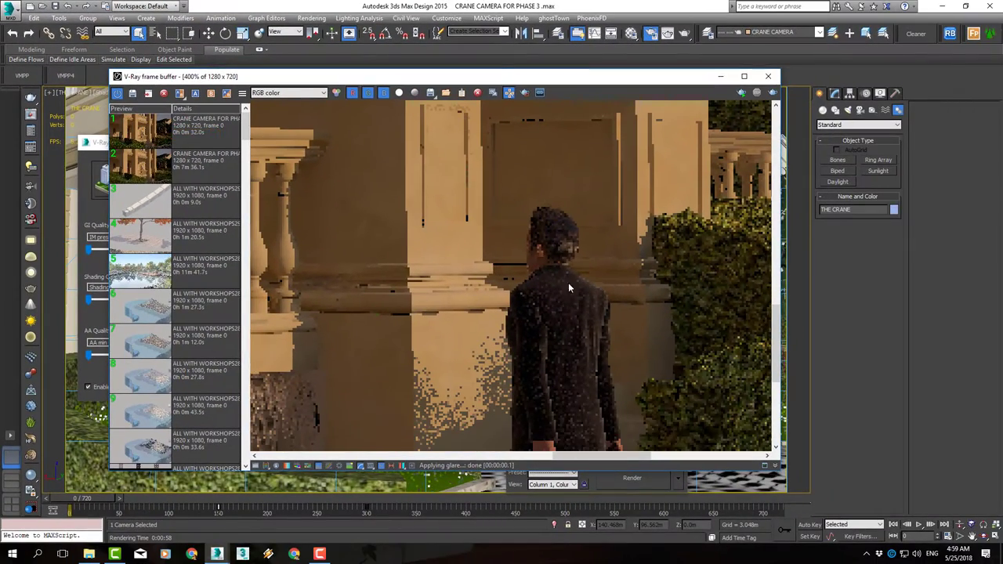
pyautogui.scroll(-2, 545, 390)
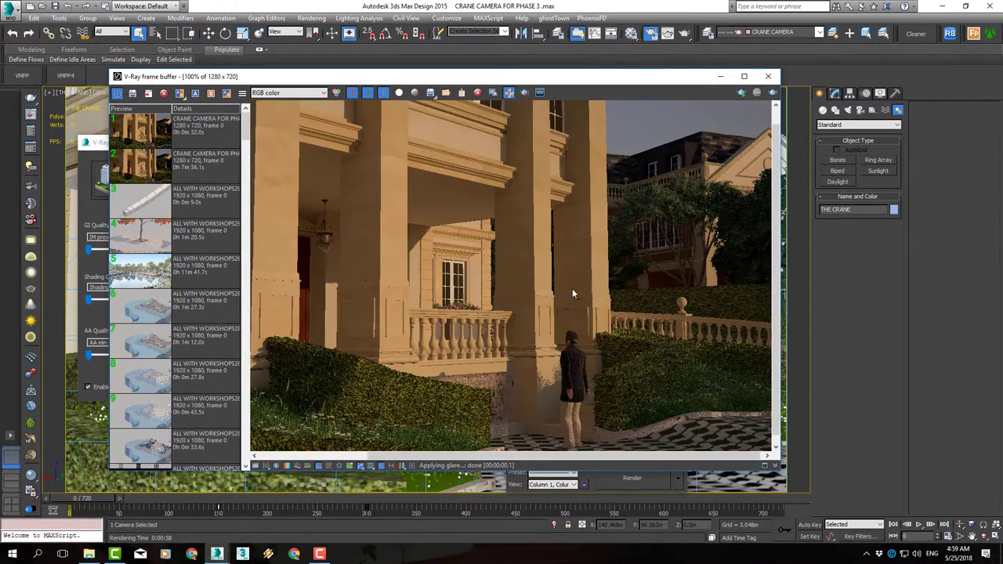
pyautogui.scroll(2, 645, 276)
pyautogui.moveTo(669, 315); pyautogui.dragTo(497, 193, button='middle')
pyautogui.scroll(-2, 518, 236)
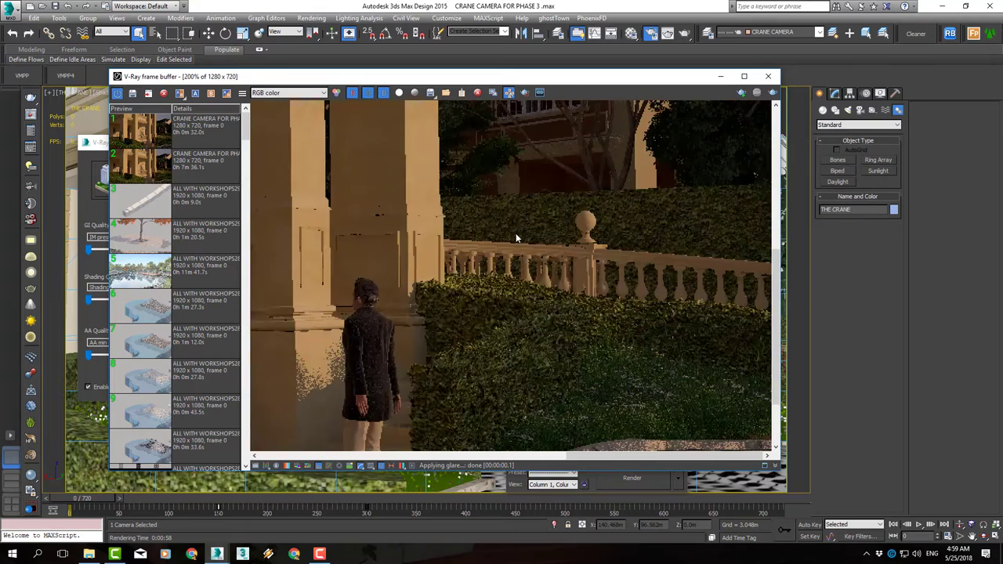
pyautogui.moveTo(521, 392); pyautogui.dragTo(585, 374, button='middle')
pyautogui.scroll(2, 584, 374)
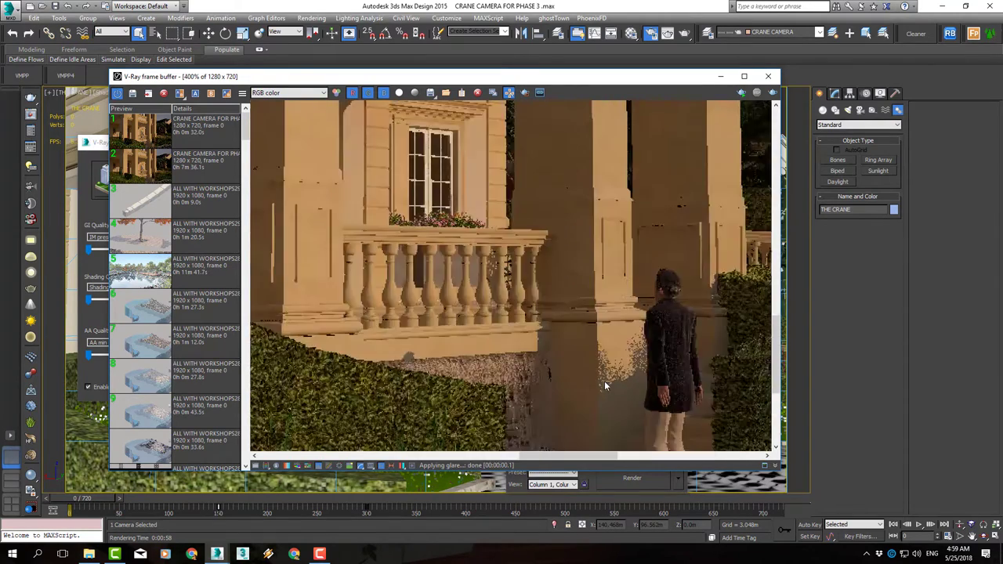
pyautogui.scroll(-1, 584, 375)
pyautogui.scroll(-1, 585, 375)
pyautogui.moveTo(353, 76); pyautogui.dragTo(449, 87)
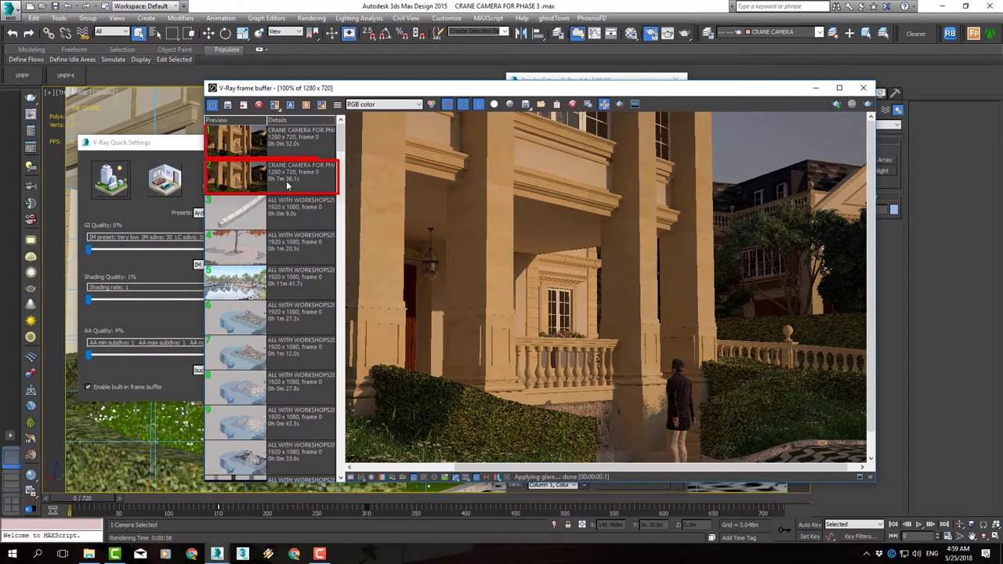
pyautogui.keyDown('ctrl'); pyautogui.click(270, 150); pyautogui.keyUp('ctrl')
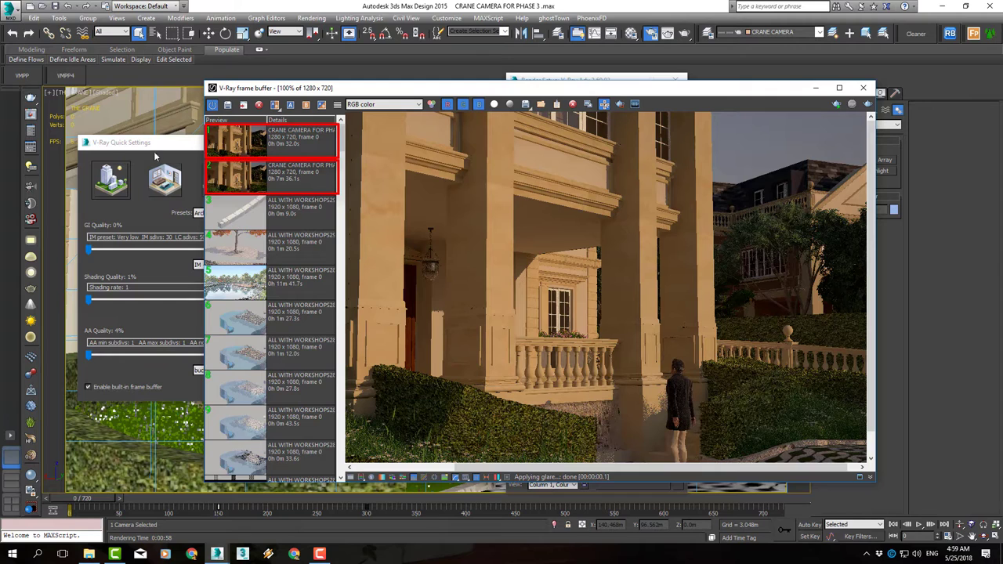
pyautogui.click(142, 203)
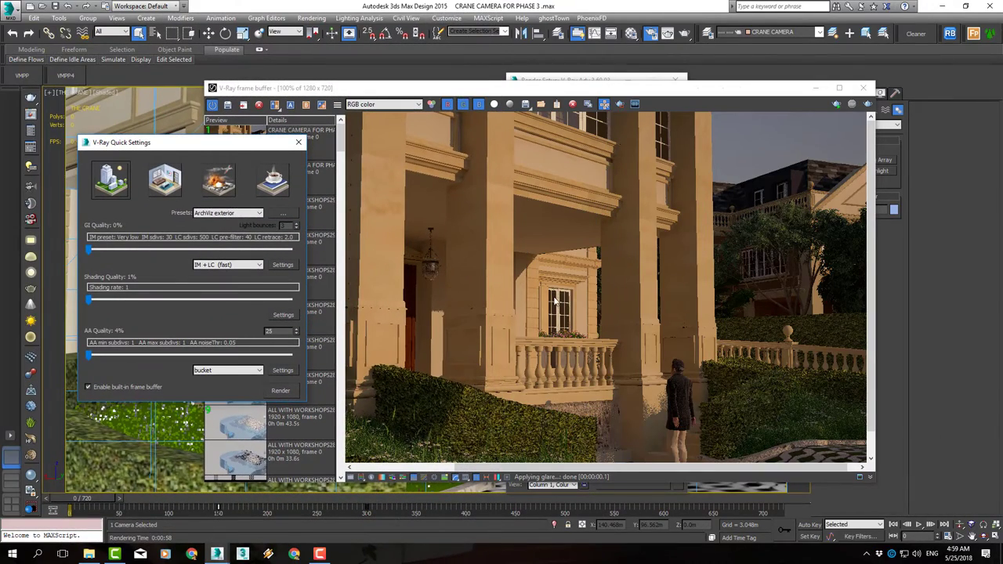
# - Load the OPTIMISED RENDER SET UP.rps preset into Render Setup with its setting categories
pyautogui.click(299, 142)
pyautogui.moveTo(466, 102); pyautogui.dragTo(363, 107)
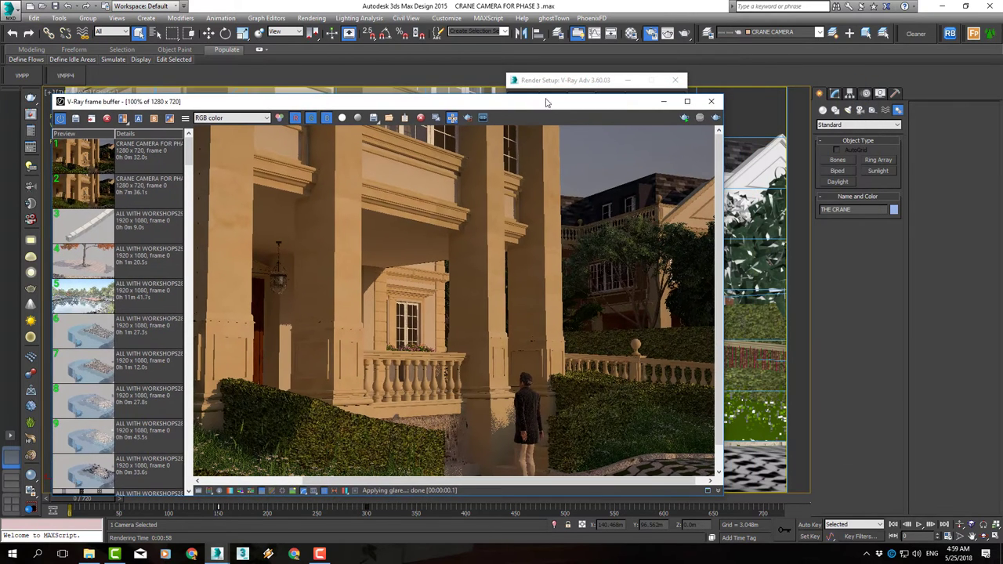
pyautogui.click(561, 82)
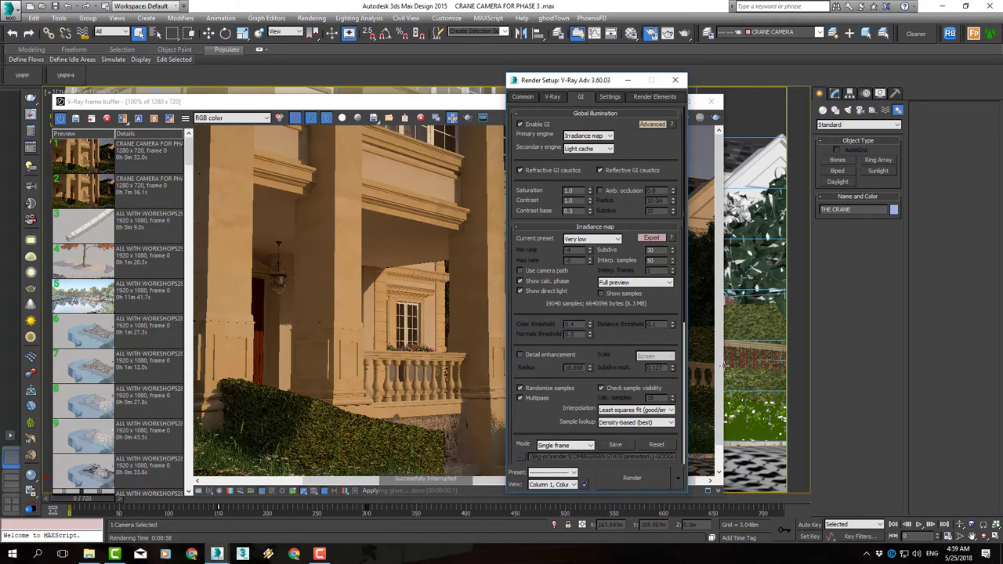
pyautogui.click(552, 473)
pyautogui.click(561, 459)
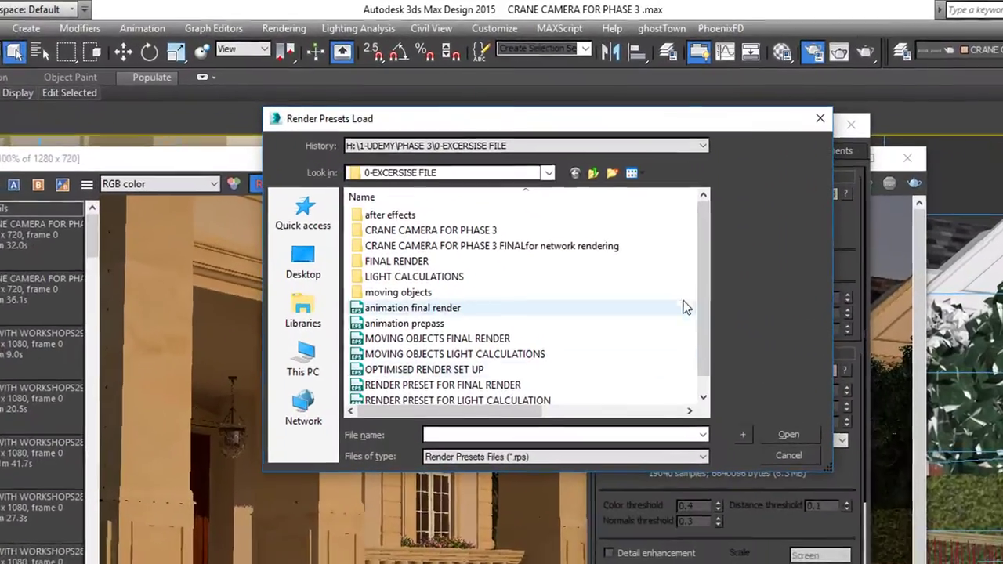
pyautogui.scroll(-1, 582, 240)
pyautogui.click(374, 241)
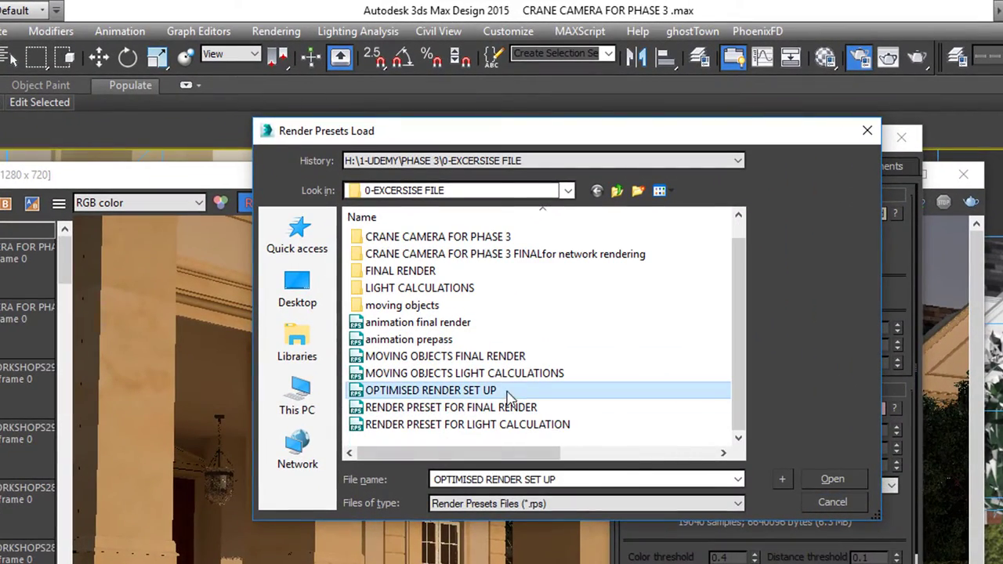
pyautogui.click(833, 480)
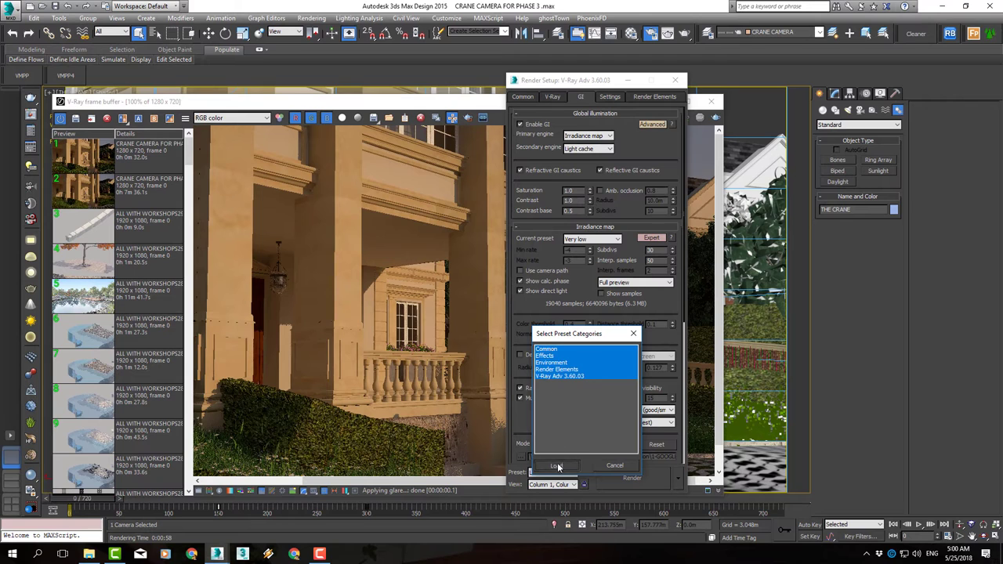
pyautogui.click(555, 466)
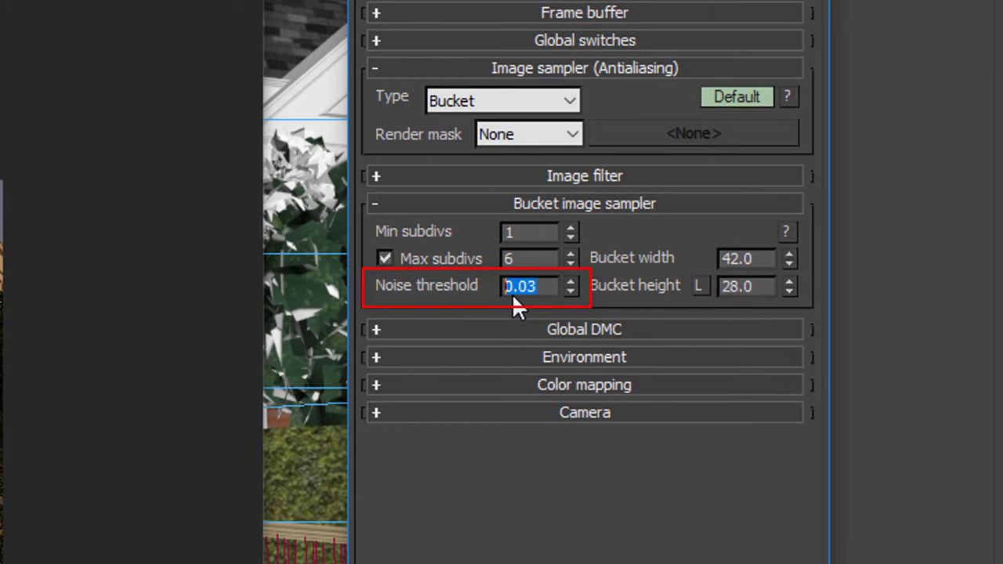
# - Keep the bucket sampler noise threshold at 0.03 and render the porch, taking 7m 9.3s
pyautogui.moveTo(519, 295)
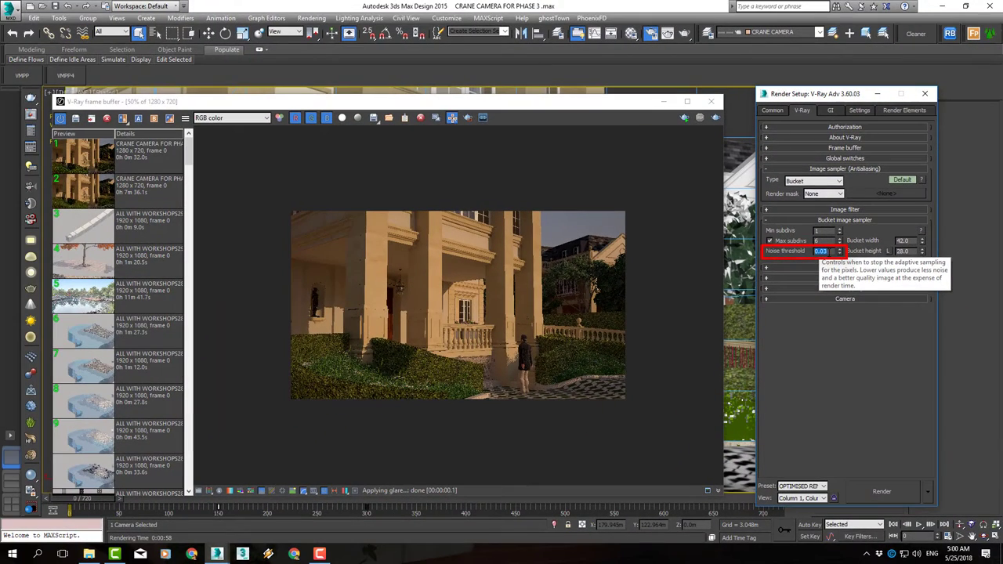
pyautogui.click(829, 252)
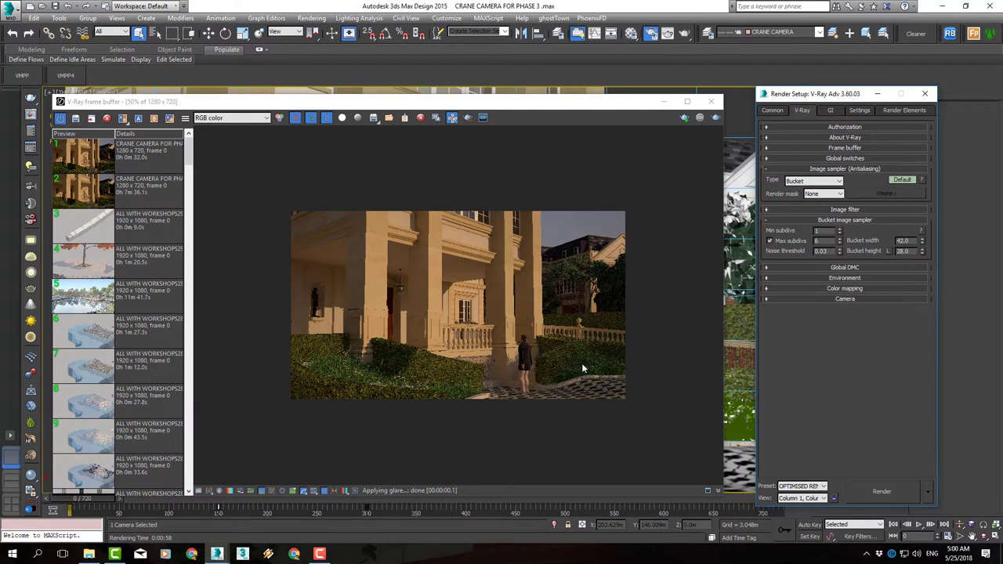
pyautogui.click(899, 492)
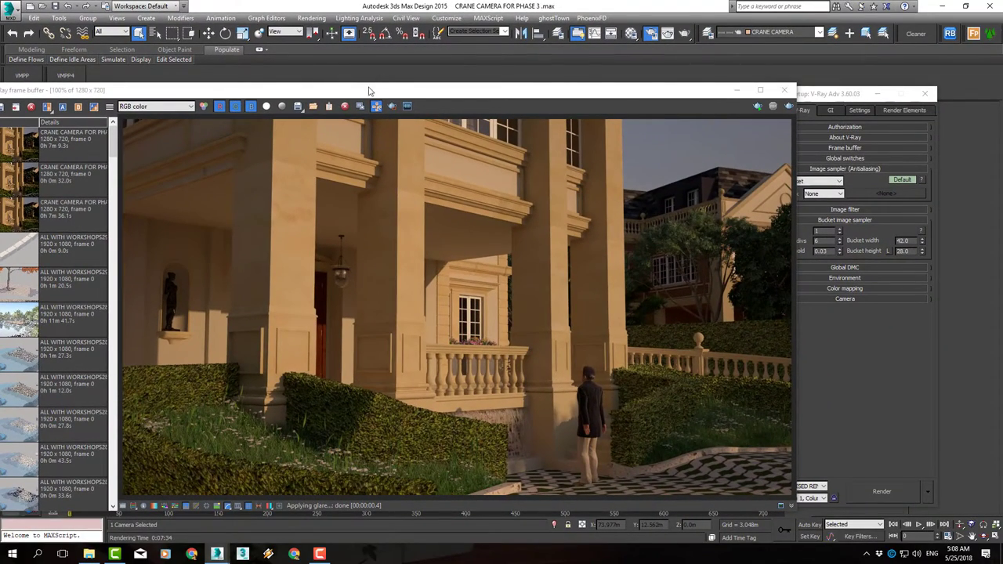
# - Add a VRayDenoiser render element with its Default preset
pyautogui.moveTo(387, 92); pyautogui.dragTo(335, 88)
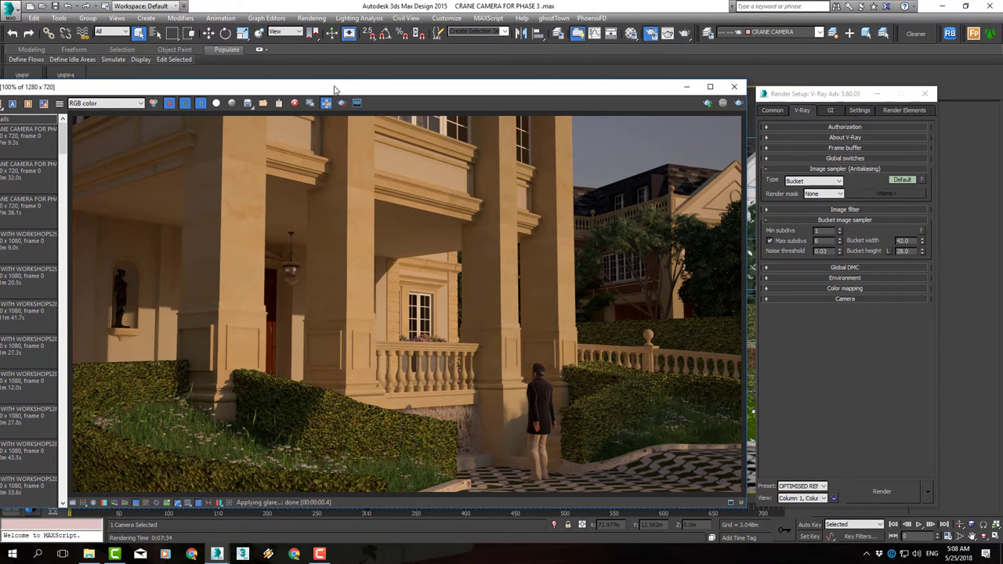
pyautogui.click(894, 110)
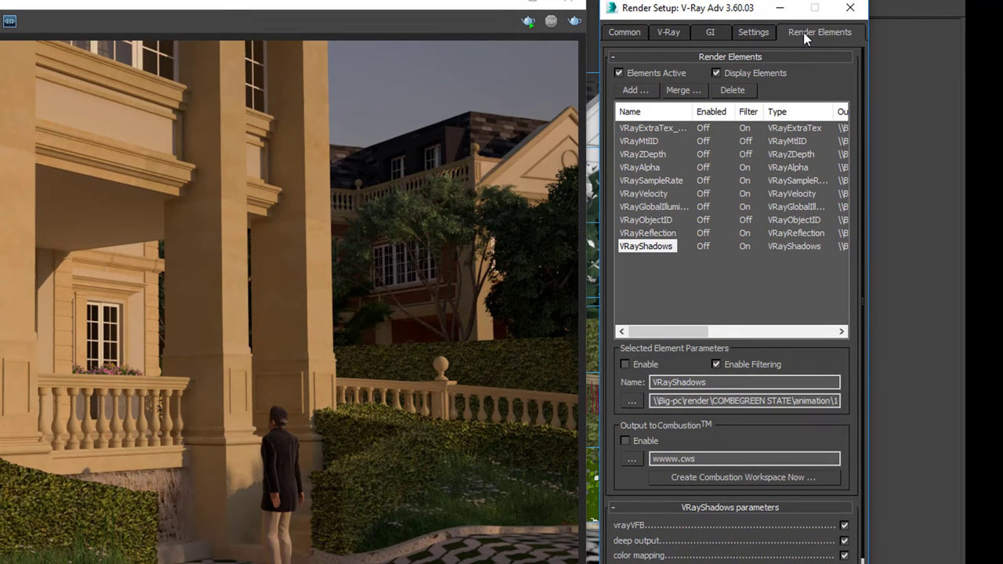
pyautogui.click(636, 92)
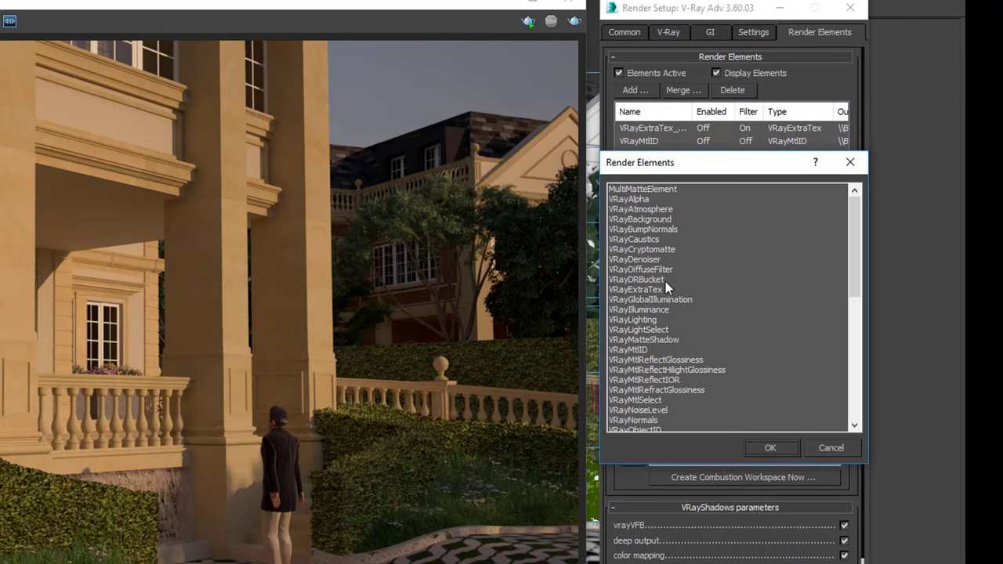
pyautogui.click(649, 260)
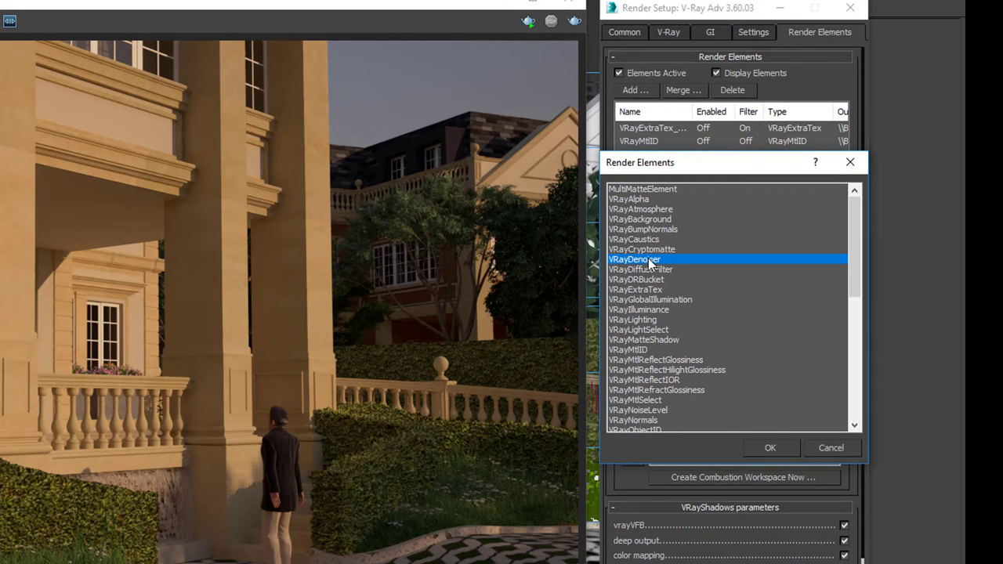
pyautogui.click(768, 447)
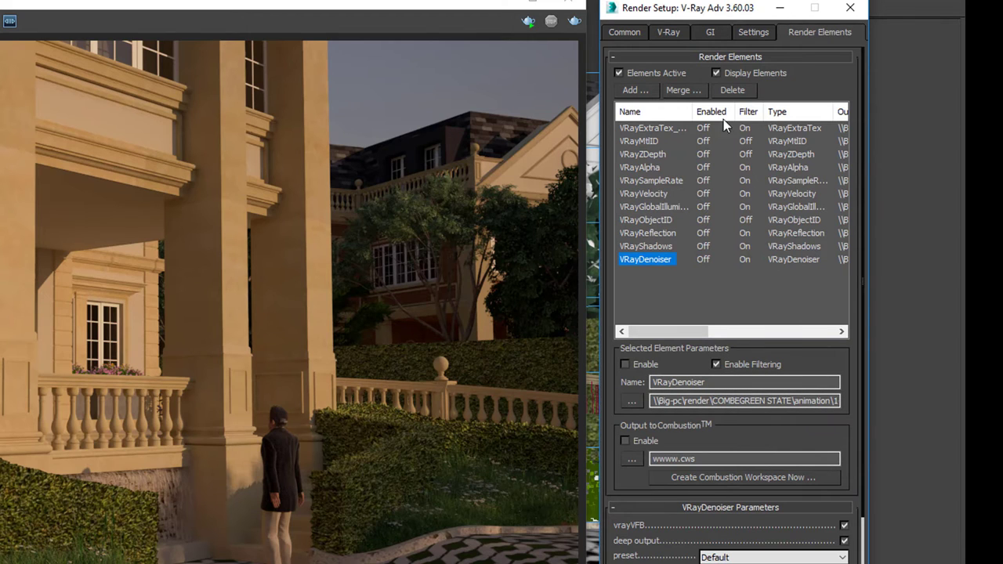
# - Change the noise threshold from 0.03 to 0.09 and render the porch
pyautogui.click(667, 32)
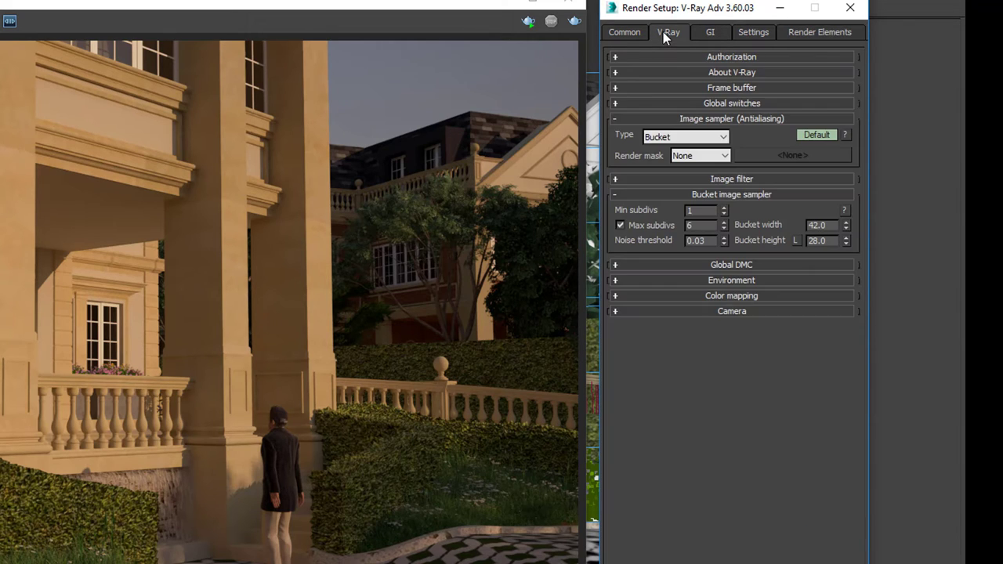
pyautogui.click(706, 241)
pyautogui.doubleClick(705, 241)
pyautogui.click(706, 241)
pyautogui.doubleClick(698, 240)
pyautogui.write('0.09')
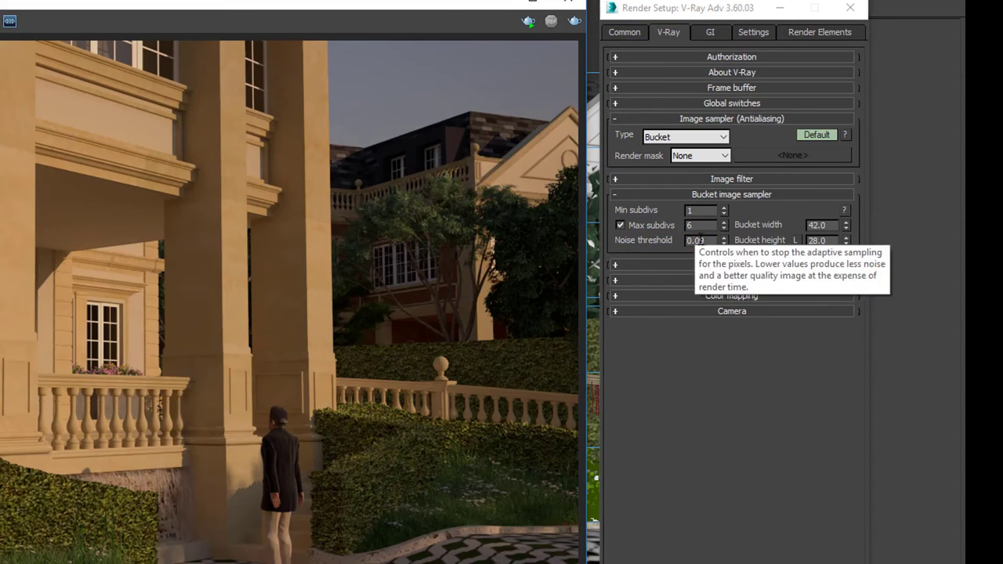
pyautogui.doubleClick(699, 241)
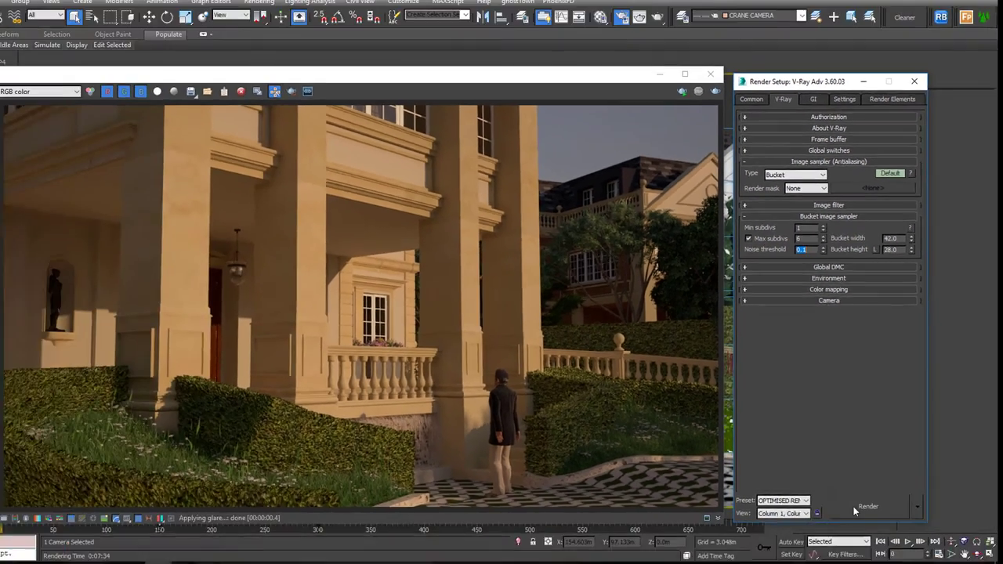
pyautogui.hotkey('shift', 'q')
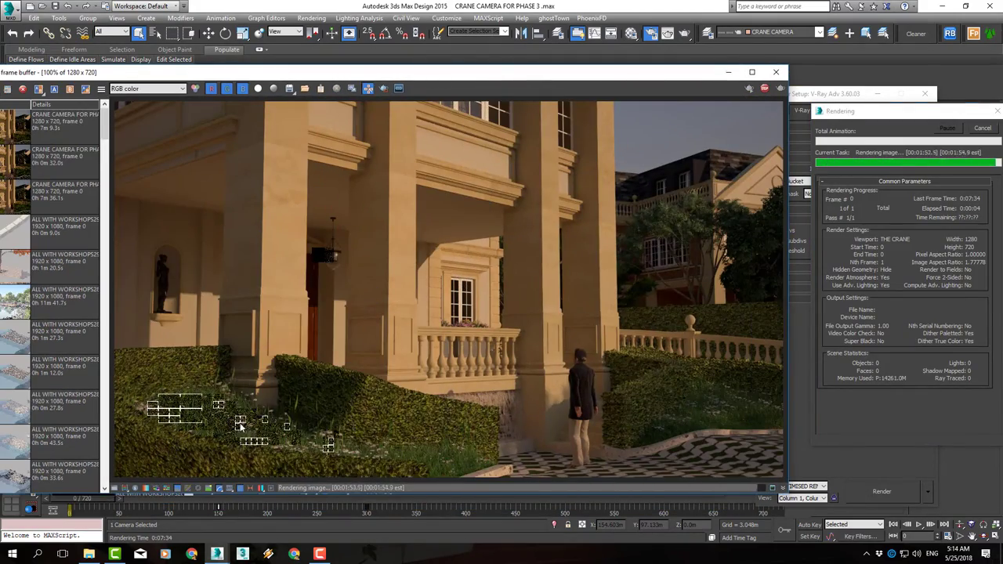
# - Check the 0.09 render finished in 4m 55.0s in the frame buffer history
pyautogui.click(894, 110)
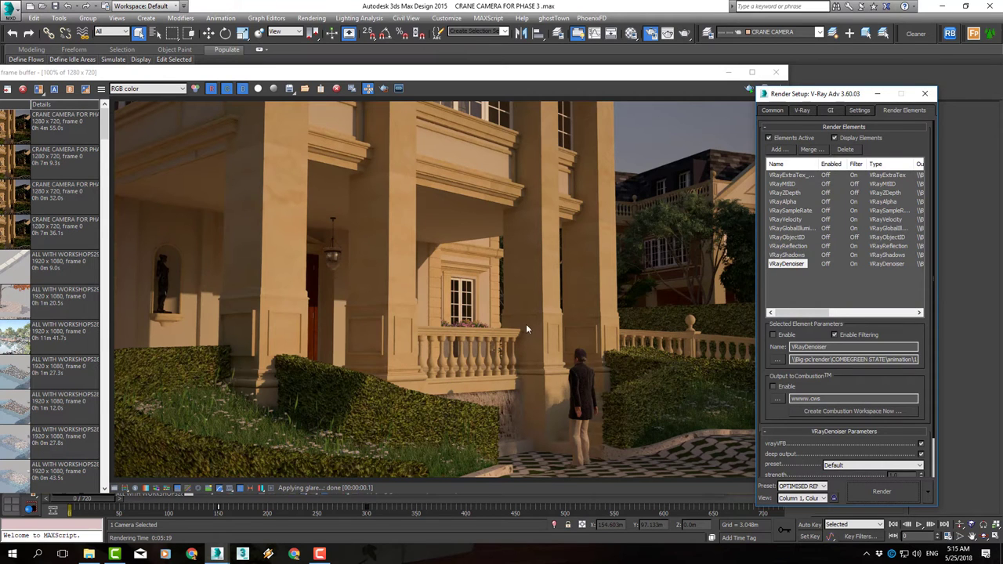
pyautogui.click(520, 435)
pyautogui.scroll(3, 564, 399)
pyautogui.scroll(-3, 526, 364)
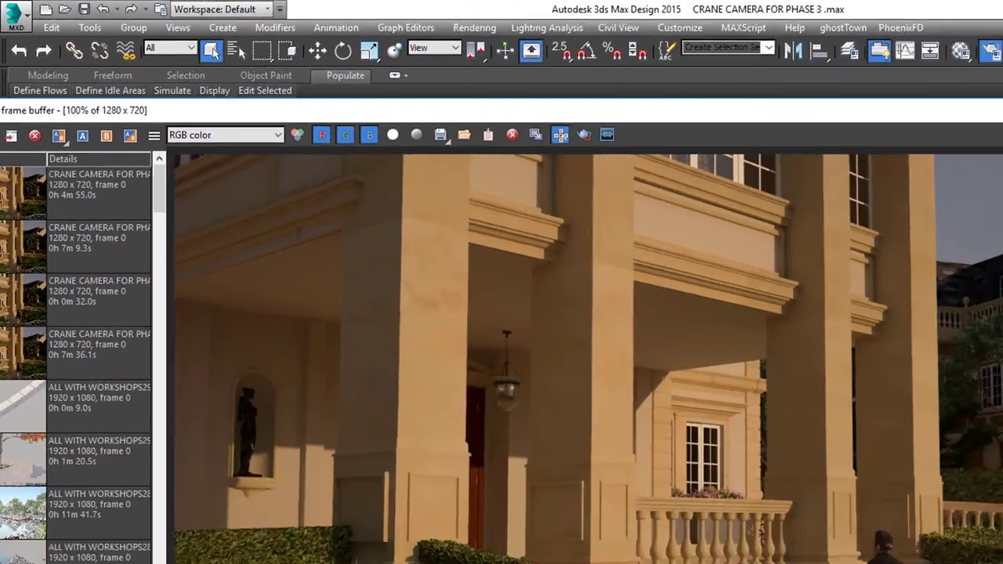
pyautogui.click(821, 95)
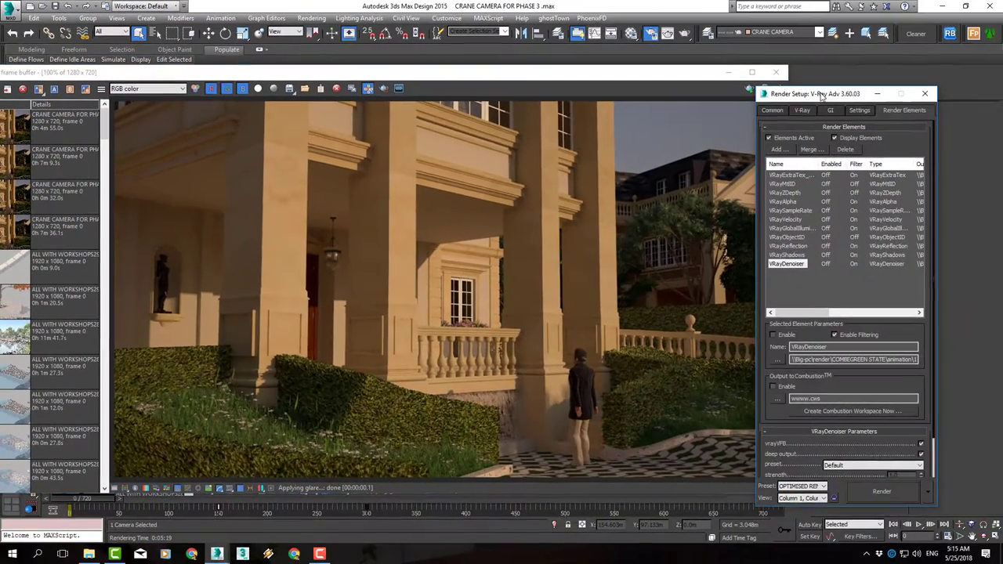
# - Render the porch at noise threshold 0.5 (2m 50.0s) and zoom in to inspect noise
pyautogui.click(803, 110)
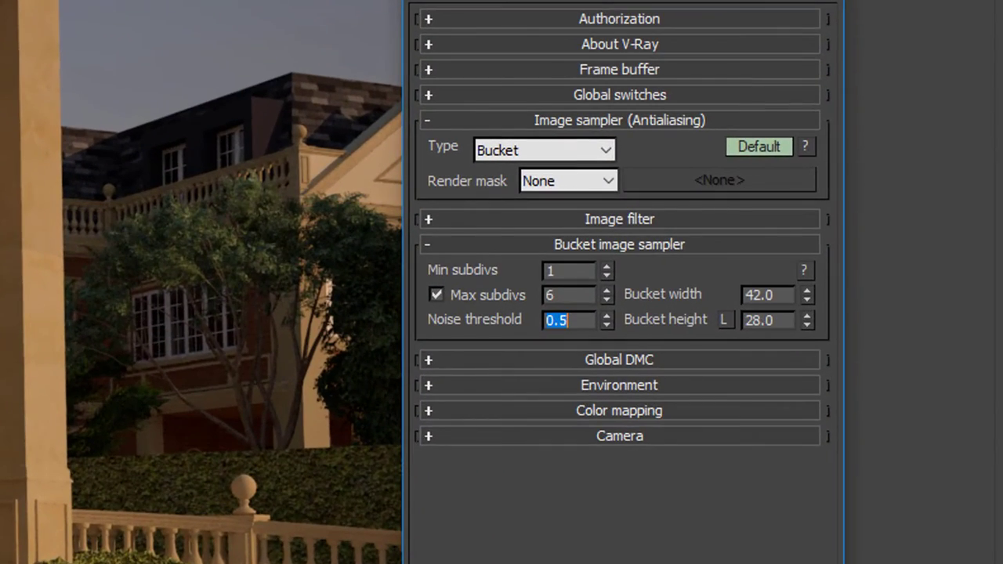
pyautogui.click(867, 497)
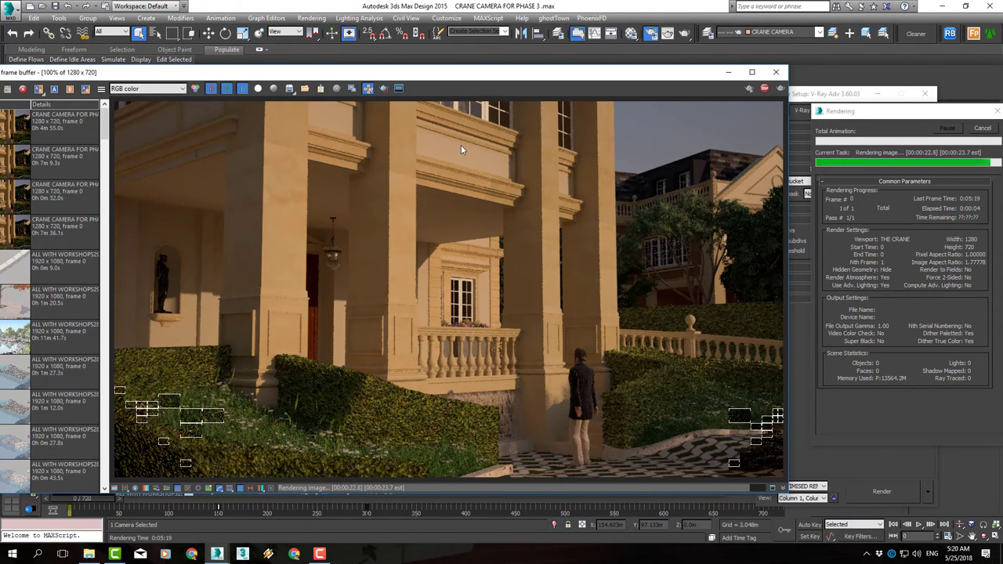
pyautogui.scroll(6, 559, 355)
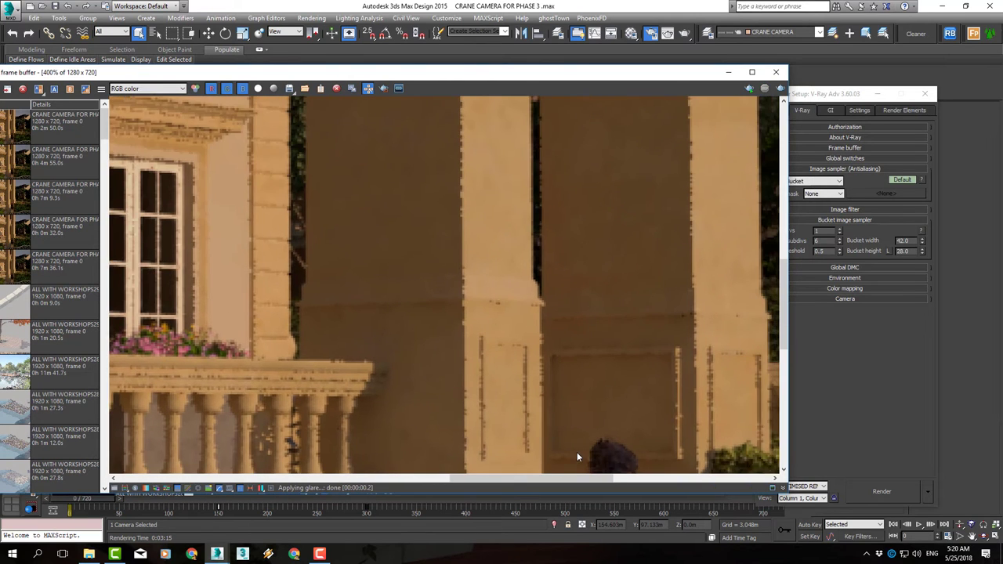
pyautogui.scroll(-4, 577, 452)
pyautogui.scroll(4, 583, 250)
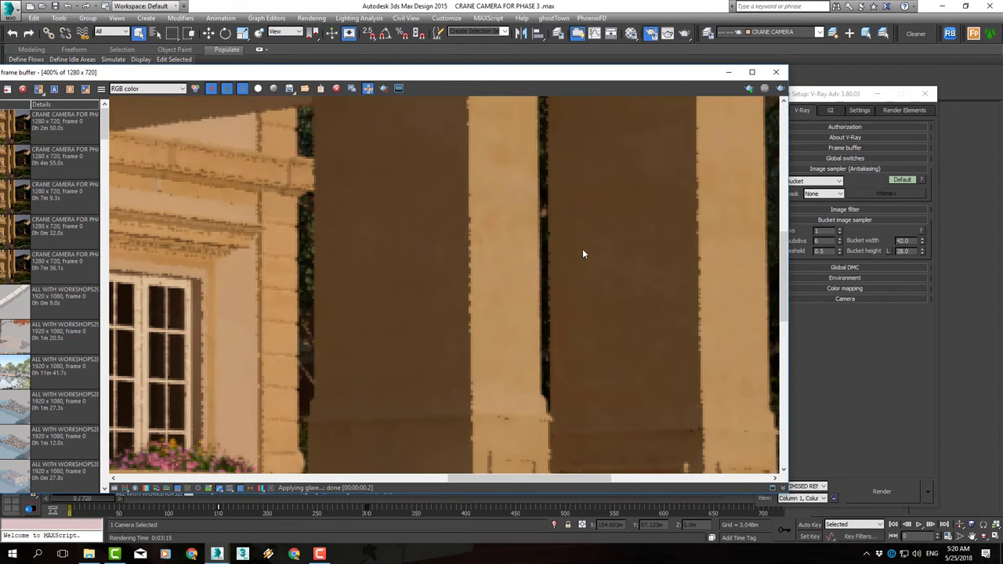
pyautogui.moveTo(432, 252); pyautogui.dragTo(477, 418, button='middle')
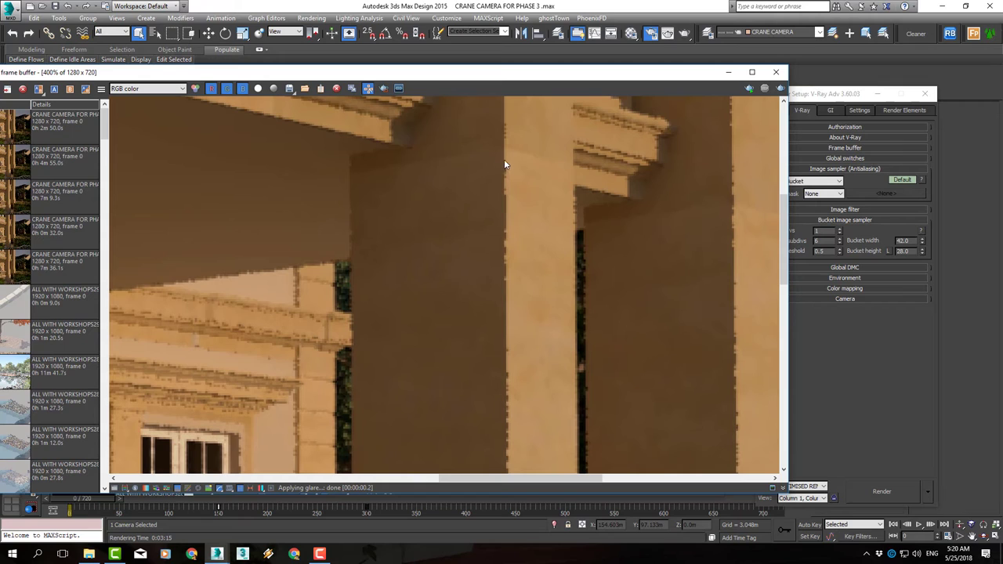